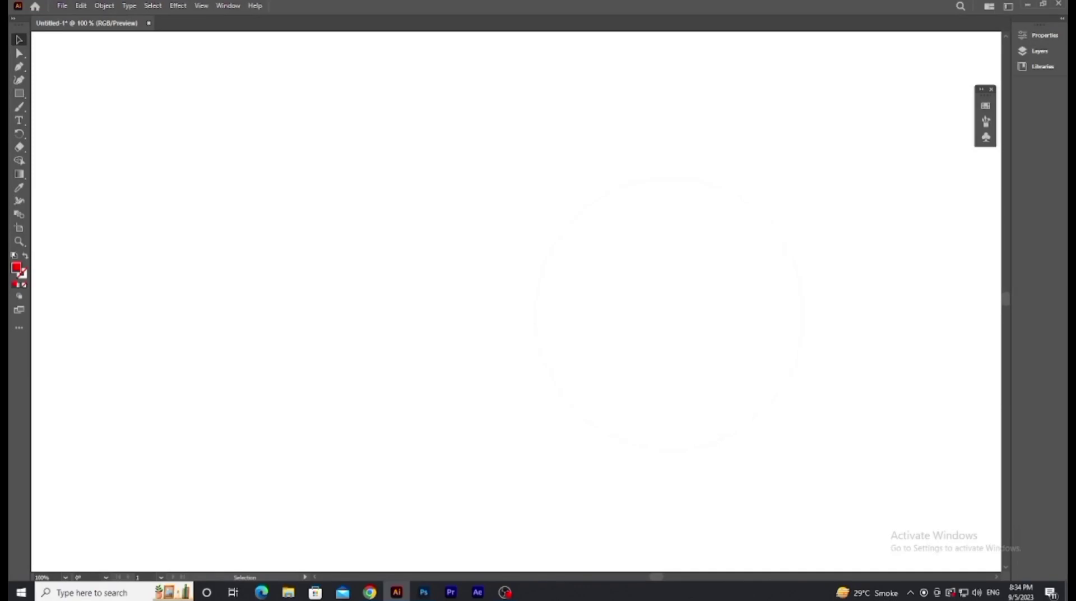
- Paint the top red wavy calligraphic stroke, redrawing it once, then a second wave beneath it
mouse_move(672, 287)
mouse_down()
mouse_move(684, 255)
mouse_move(721, 240)
mouse_move(800, 249)
mouse_move(757, 287)
mouse_move(685, 302)
mouse_move(661, 238)
mouse_up()
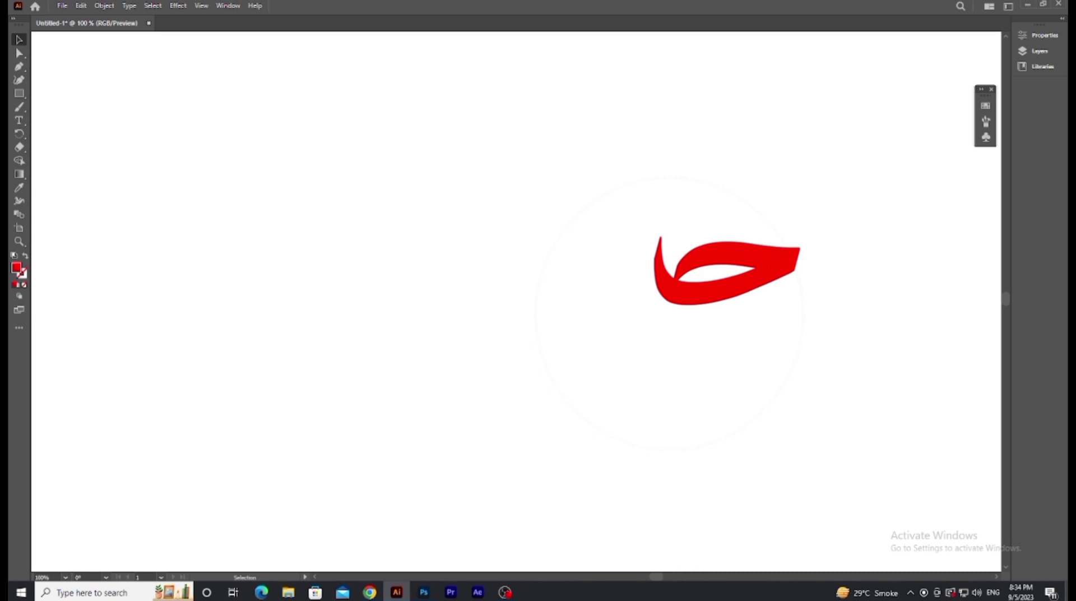
key(ctrl+z)
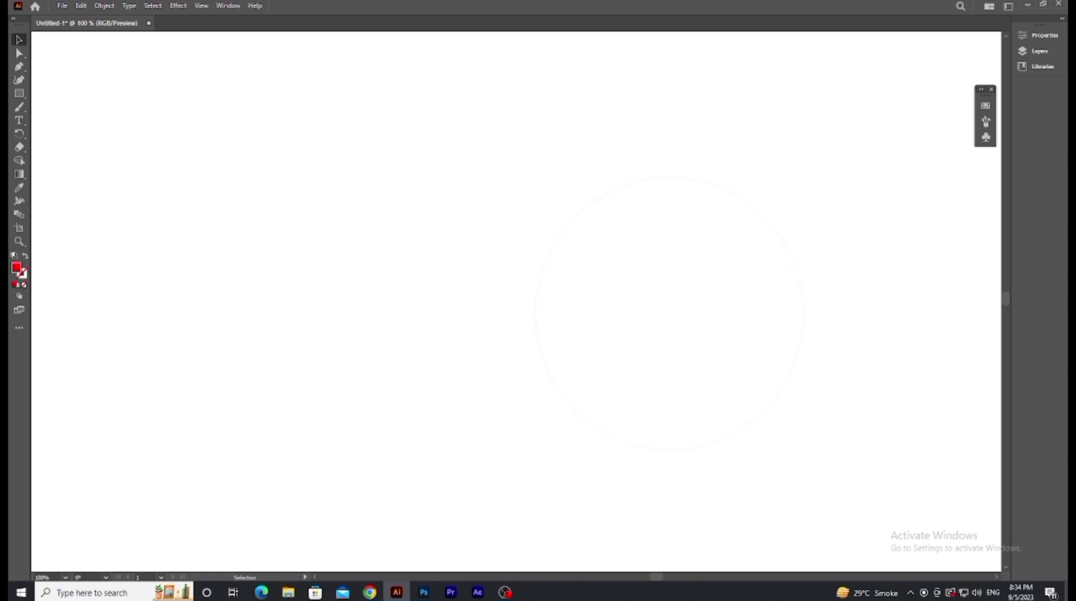
mouse_move(670, 280)
mouse_down()
mouse_move(673, 255)
mouse_move(709, 245)
mouse_move(791, 249)
mouse_move(723, 283)
mouse_move(657, 295)
mouse_move(652, 225)
mouse_up()
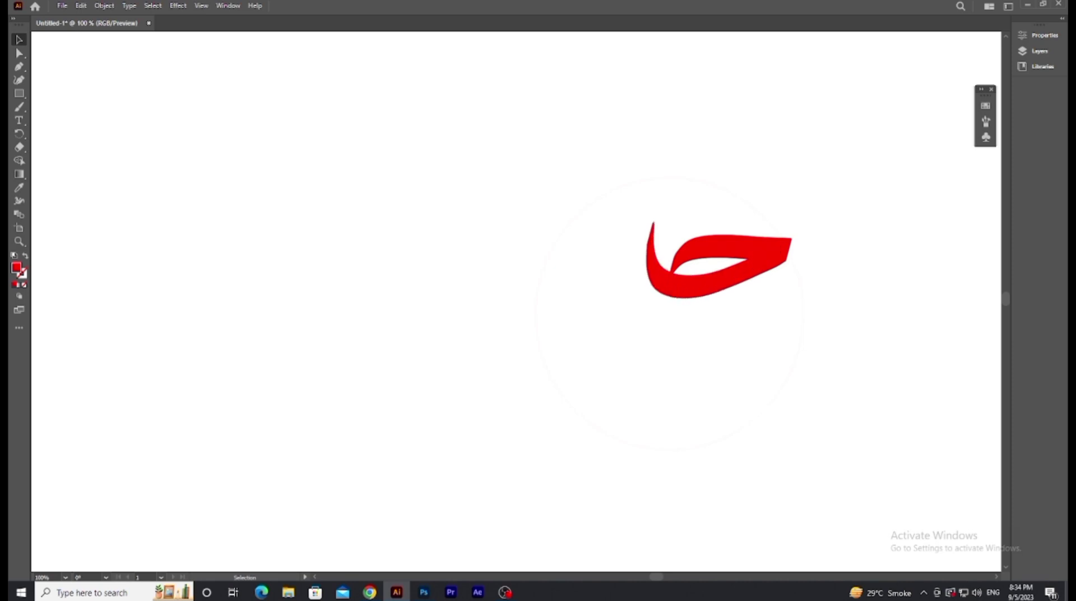
mouse_move(691, 293)
mouse_down()
mouse_move(688, 318)
mouse_move(723, 325)
mouse_move(782, 281)
mouse_move(799, 330)
mouse_move(678, 358)
mouse_move(670, 306)
mouse_up()
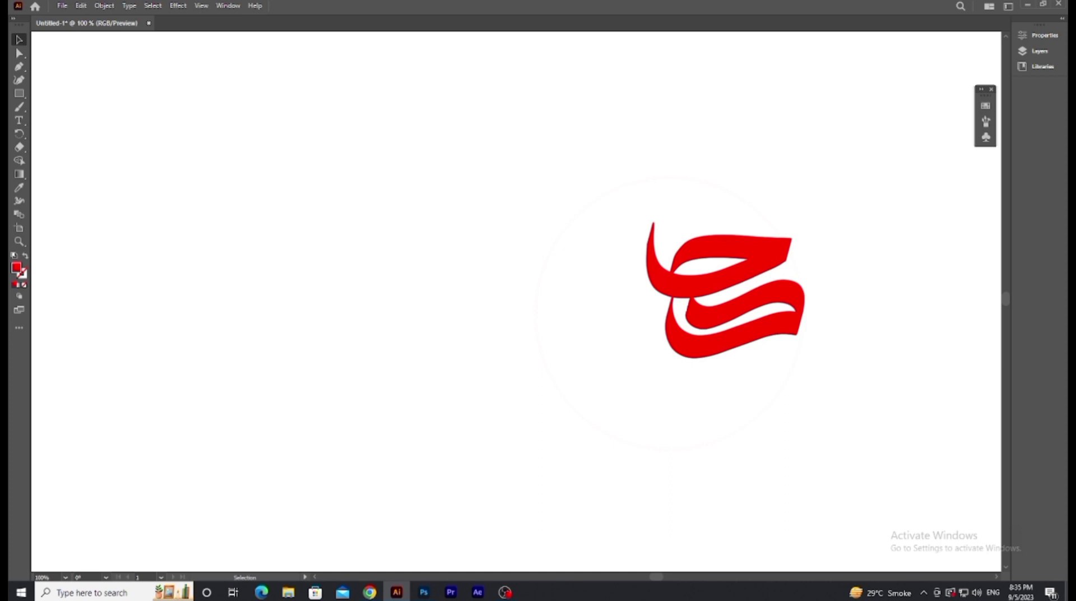
- Add a lower wave, a wave ending in a pointed tail, a top curving stroke and a small red dot
mouse_move(795, 347)
mouse_down()
mouse_move(791, 367)
mouse_move(703, 387)
mouse_move(653, 376)
mouse_move(640, 315)
mouse_up()
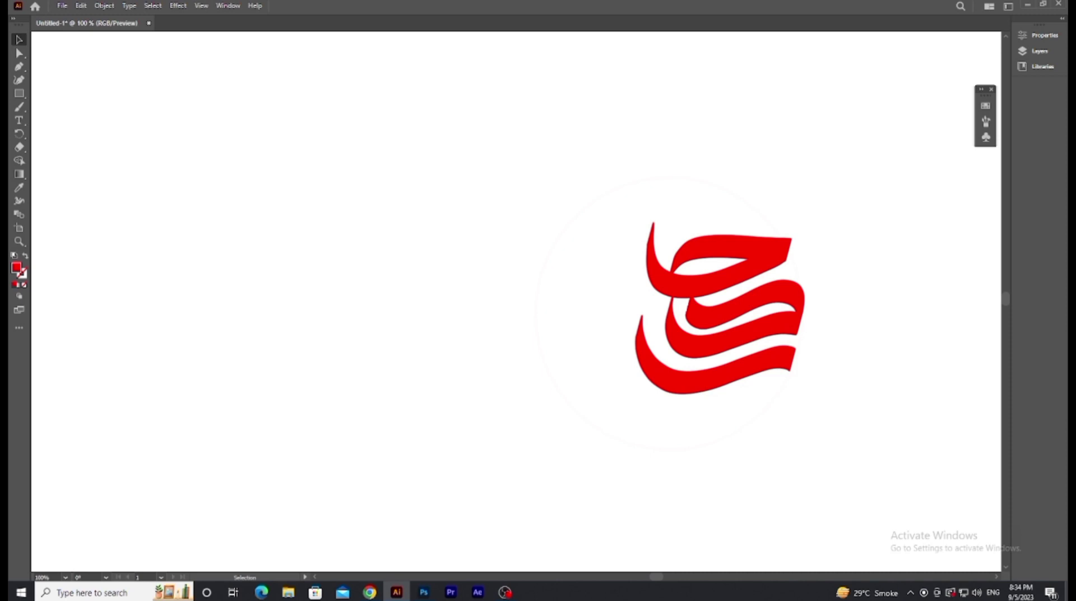
mouse_move(777, 376)
mouse_down()
mouse_move(763, 406)
mouse_move(673, 423)
mouse_move(688, 455)
mouse_up()
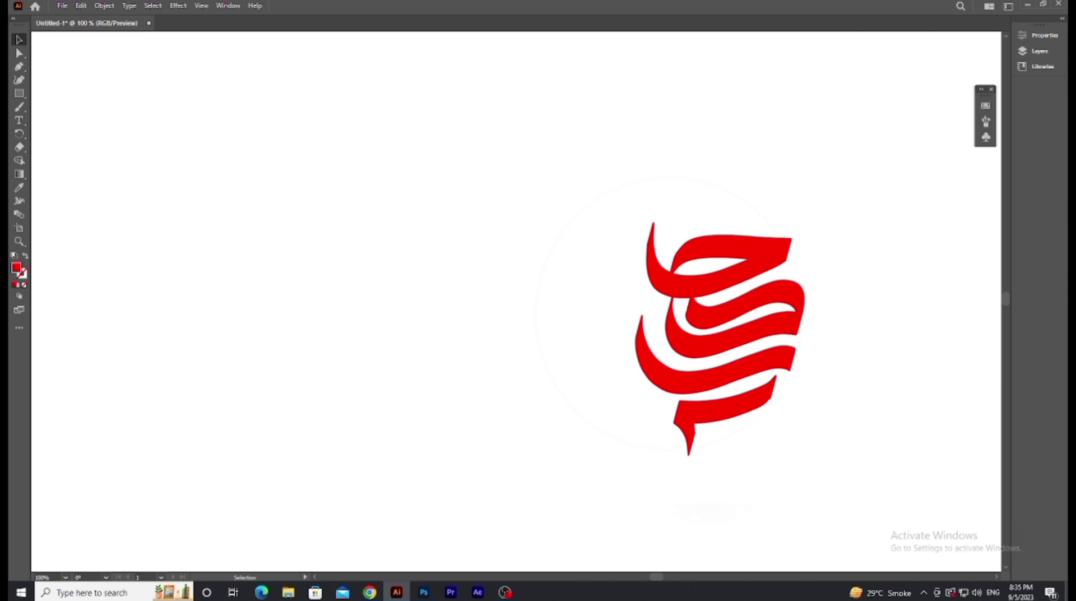
mouse_move(726, 180)
mouse_down()
mouse_move(709, 207)
mouse_move(633, 208)
mouse_move(671, 258)
mouse_up()
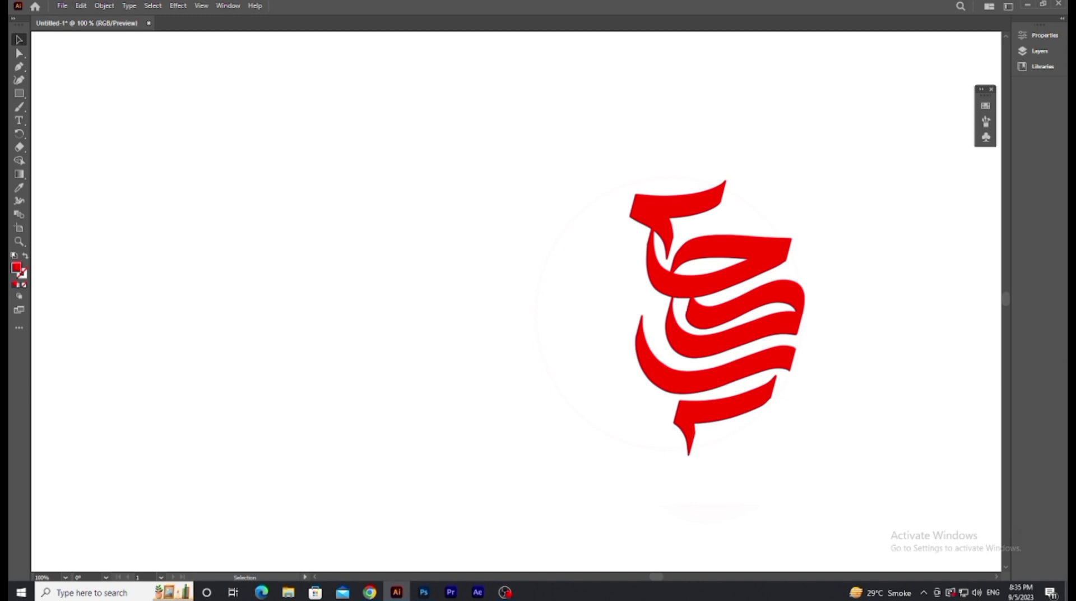
drag(631, 289, 653, 316)
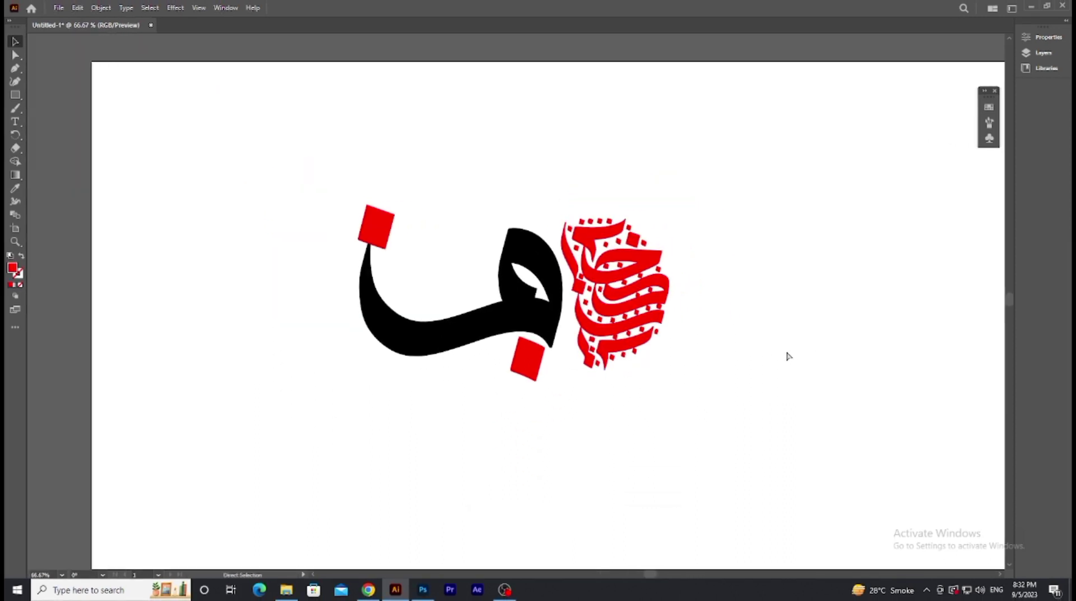
- Scale up the whole calligraphy composition from its corner and shift it to the right
key(ctrl+minus)
scroll(731, 346, right, 1)
scroll(731, 346, left, 2)
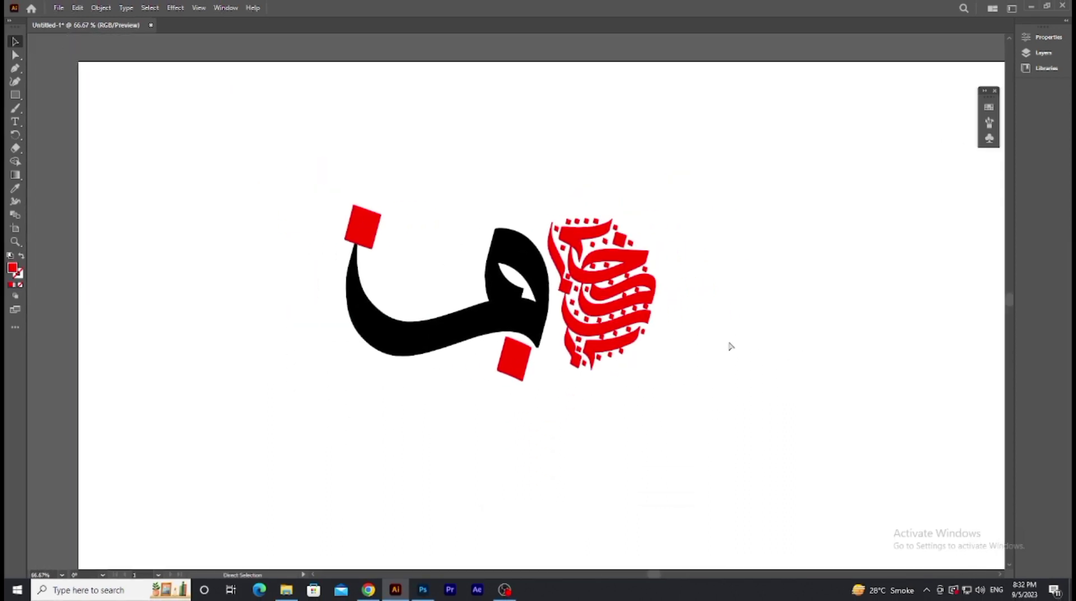
scroll(731, 345, down, 1)
scroll(445, 255, right, 1)
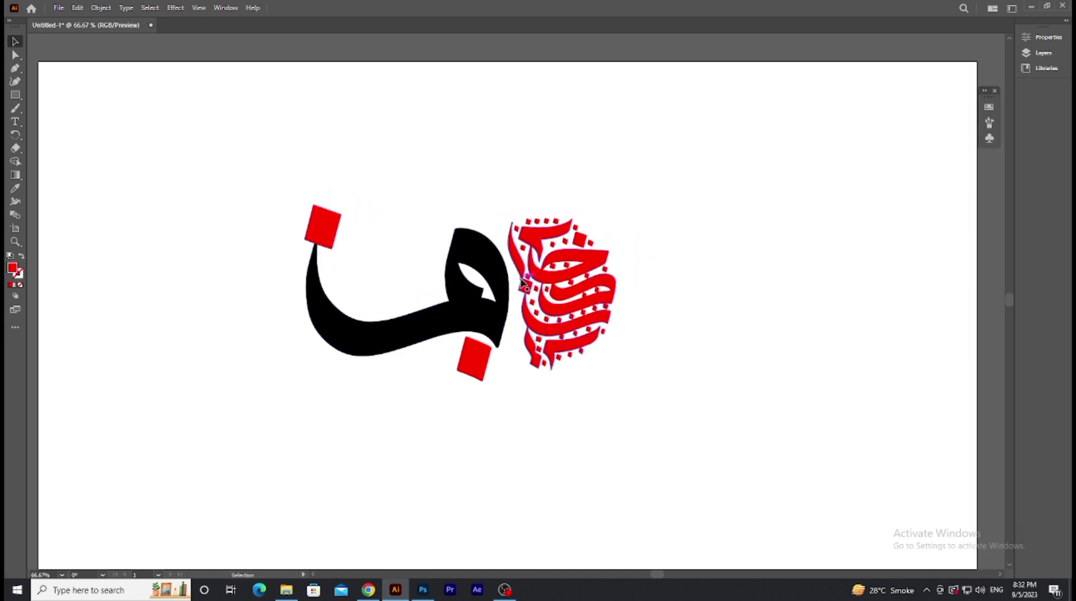
key(ctrl+plus)
mouse_move(122, 134)
mouse_down()
mouse_move(704, 440)
mouse_move(667, 435)
mouse_move(719, 458)
mouse_up()
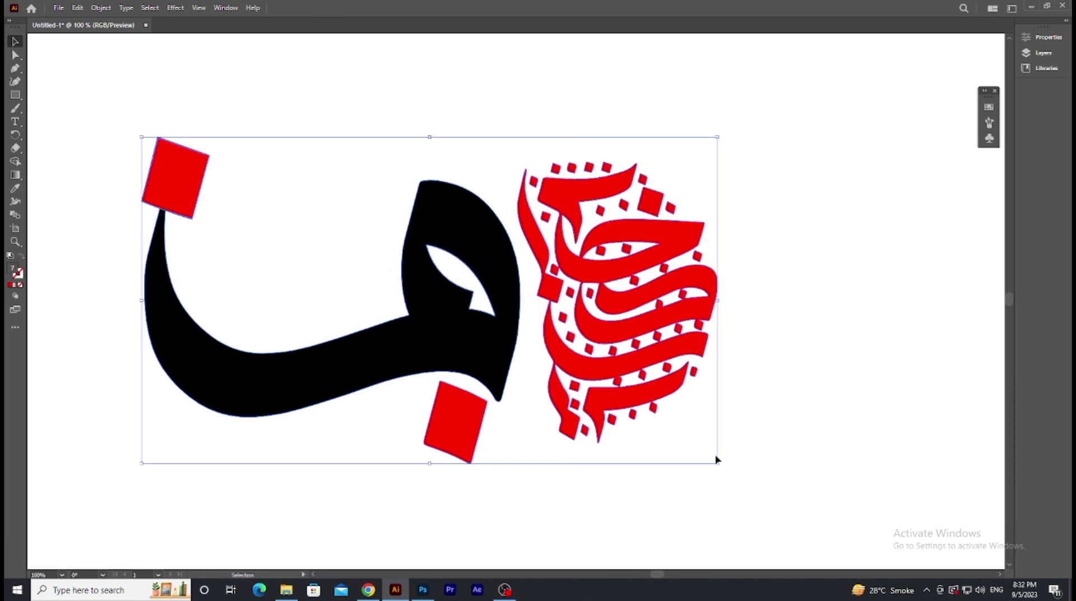
drag(624, 403, 715, 375)
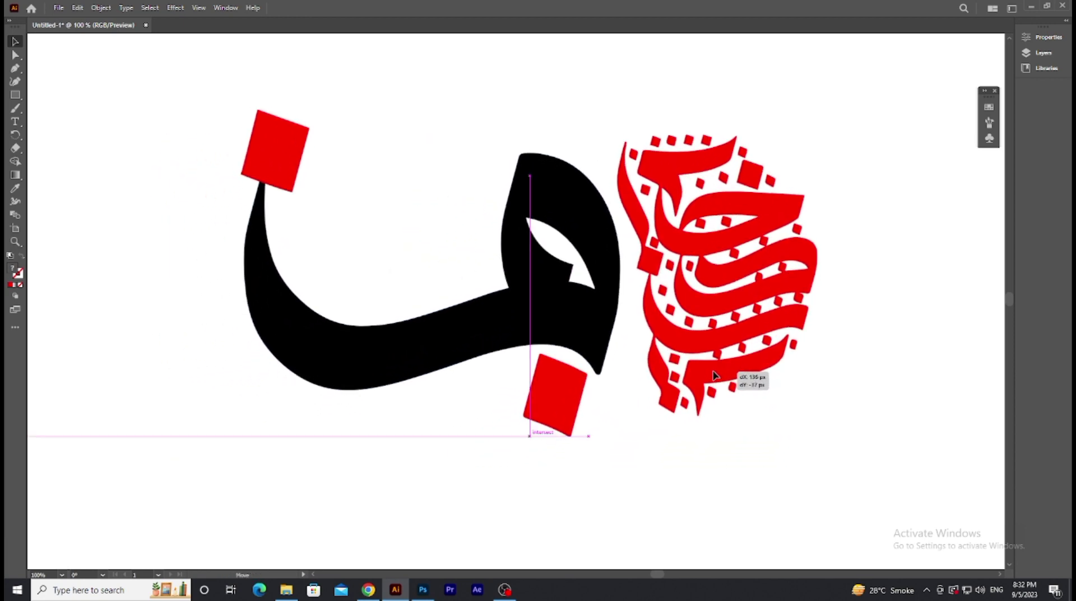
drag(714, 374, 715, 375)
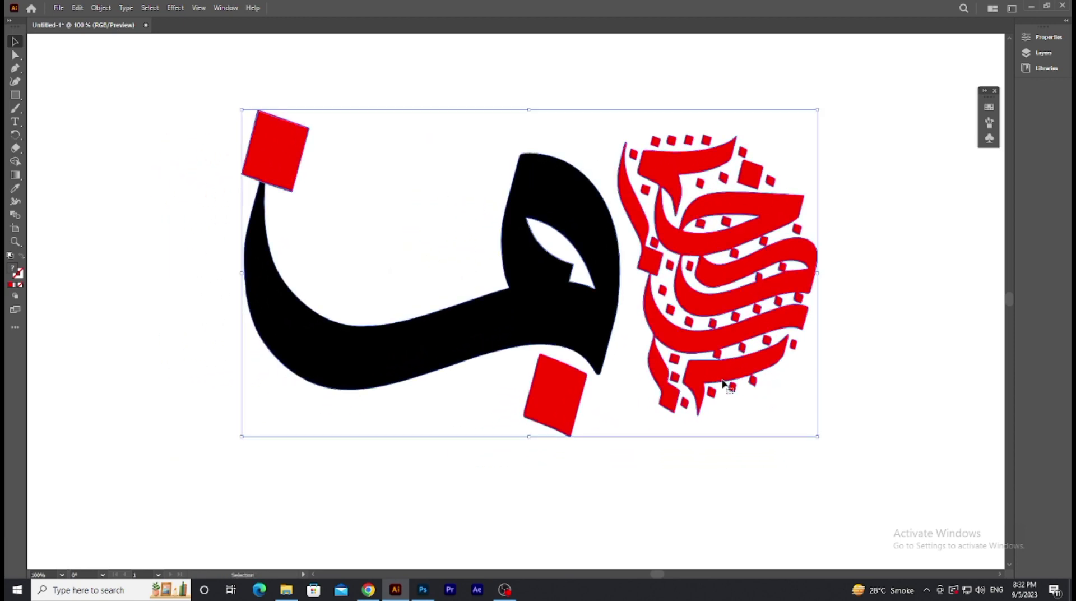
- Reselect the entire composition and nudge it slightly lower on the artboard
click(856, 417)
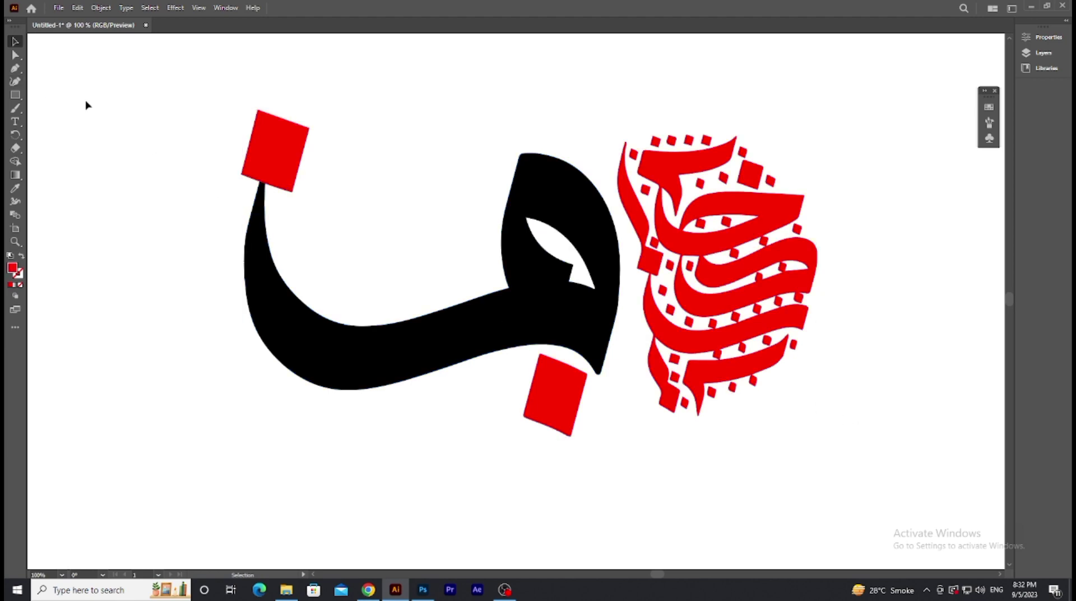
drag(157, 117, 917, 439)
drag(724, 378, 725, 389)
click(887, 396)
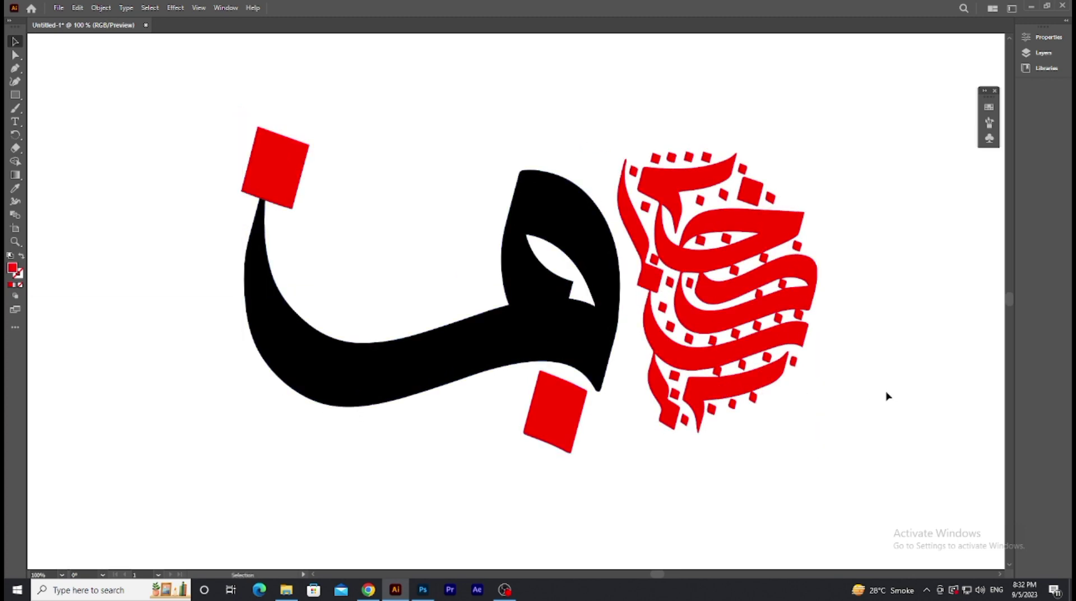